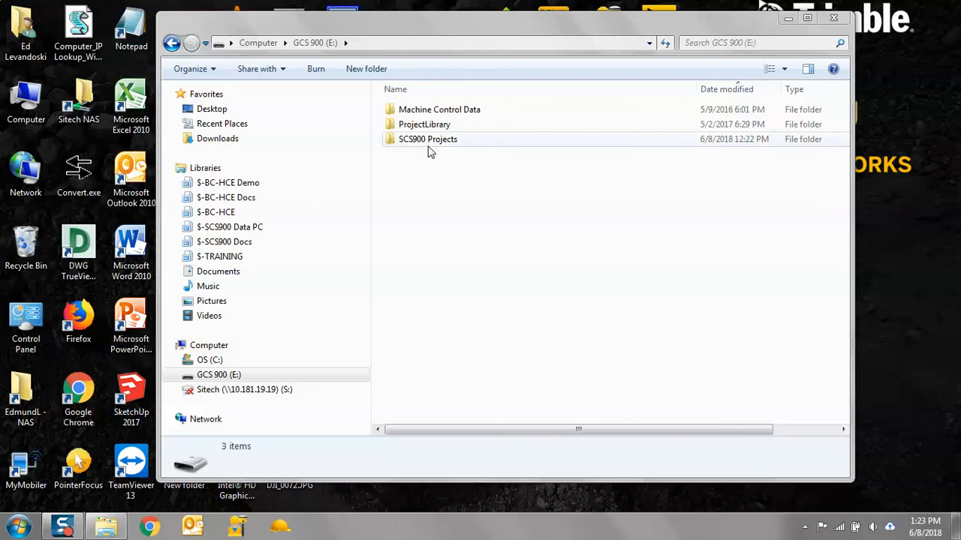
Review the ATWATER VILLAGE project under SCS900 Projects, checking the ATWATER.dc calibration file and the source files of the FG-RESIDENTIAL design.
double_click(505, 144)
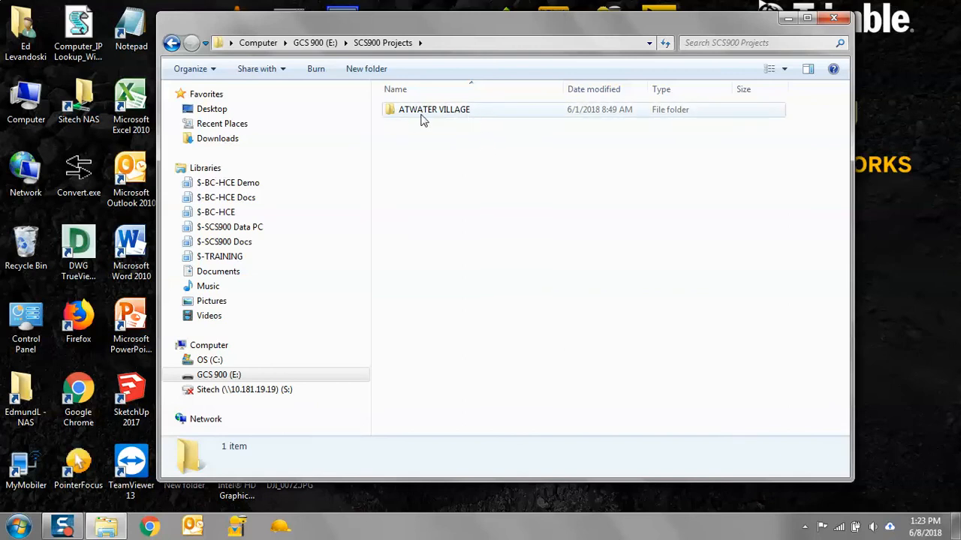
double_click(496, 111)
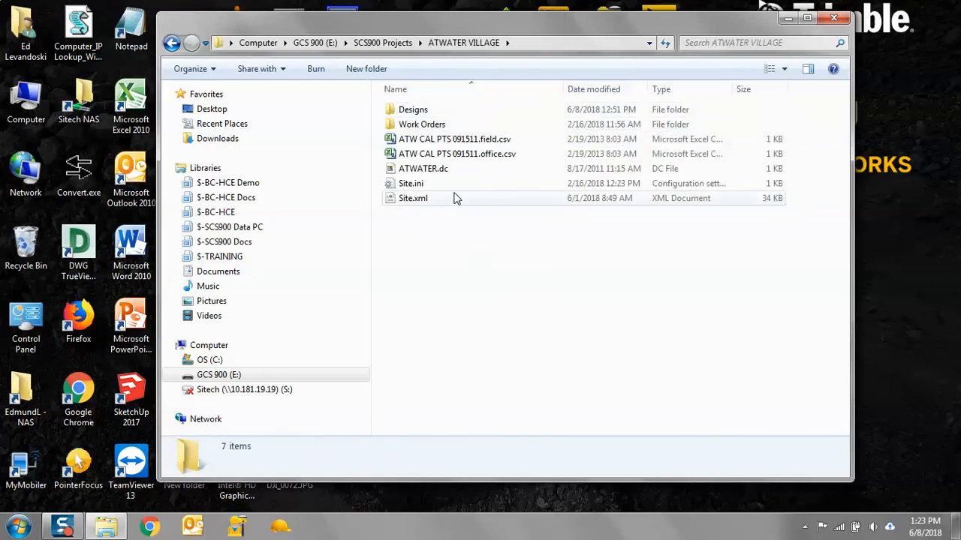
click(443, 170)
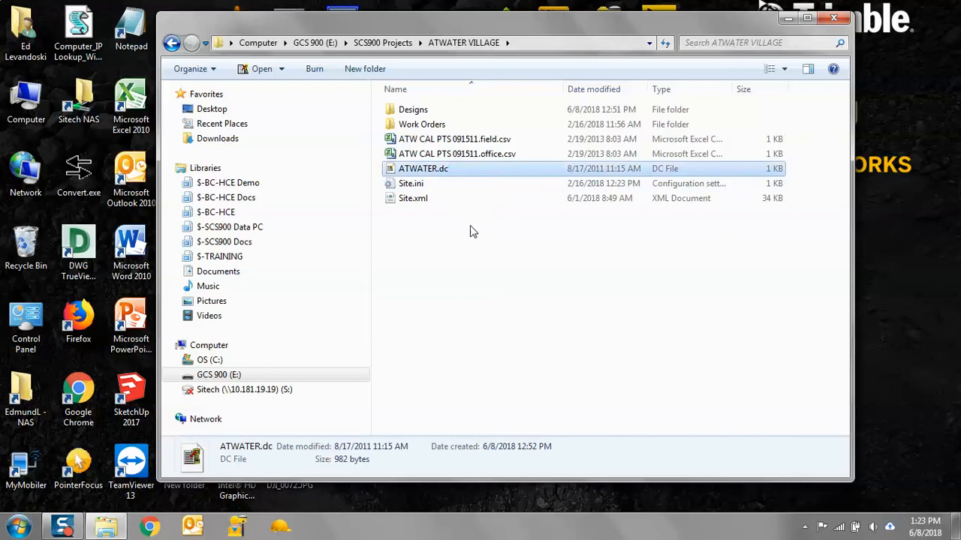
double_click(446, 112)
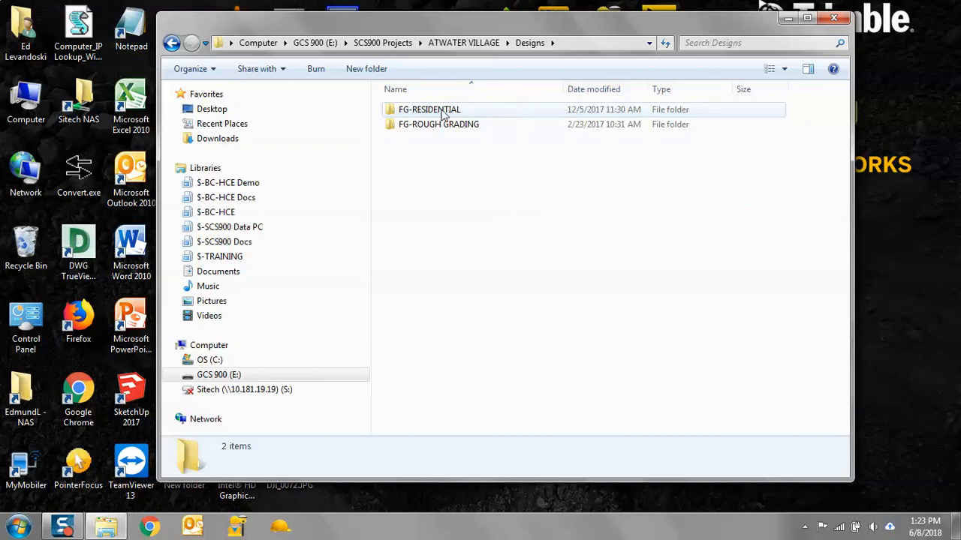
double_click(444, 114)
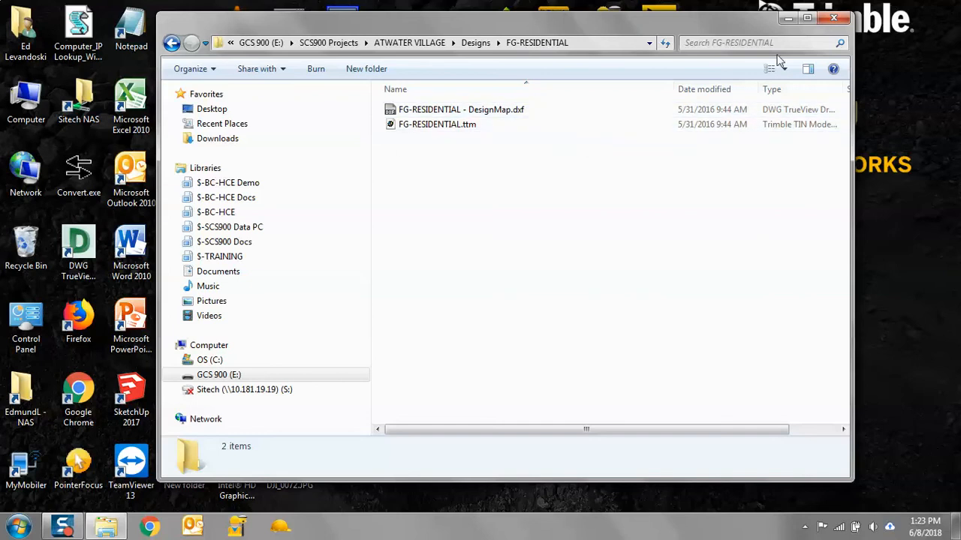
click(790, 18)
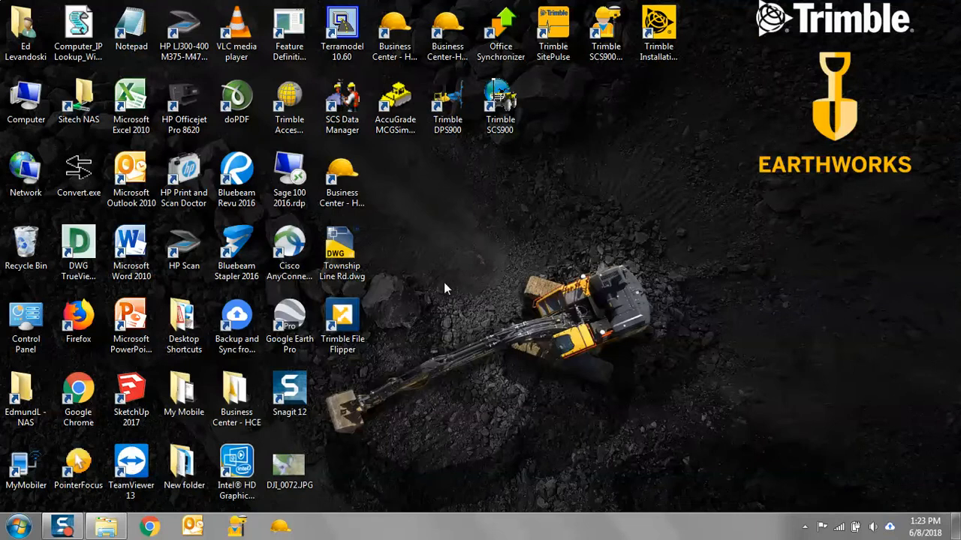
Launch Trimble File Flipper and browse for design files in the FG-RESIDENTIAL folder of the ATWATER VILLAGE project on GCS 900 (E:).
double_click(347, 315)
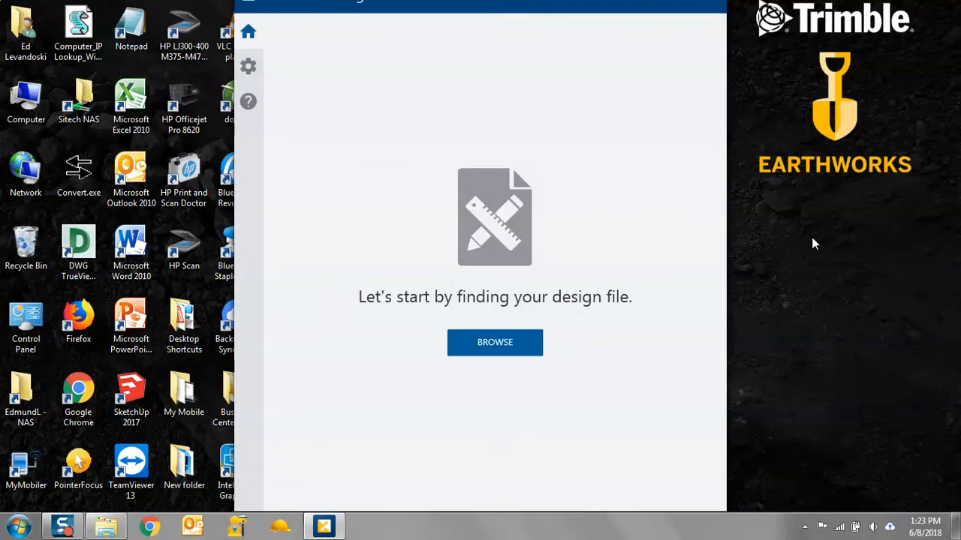
click(506, 342)
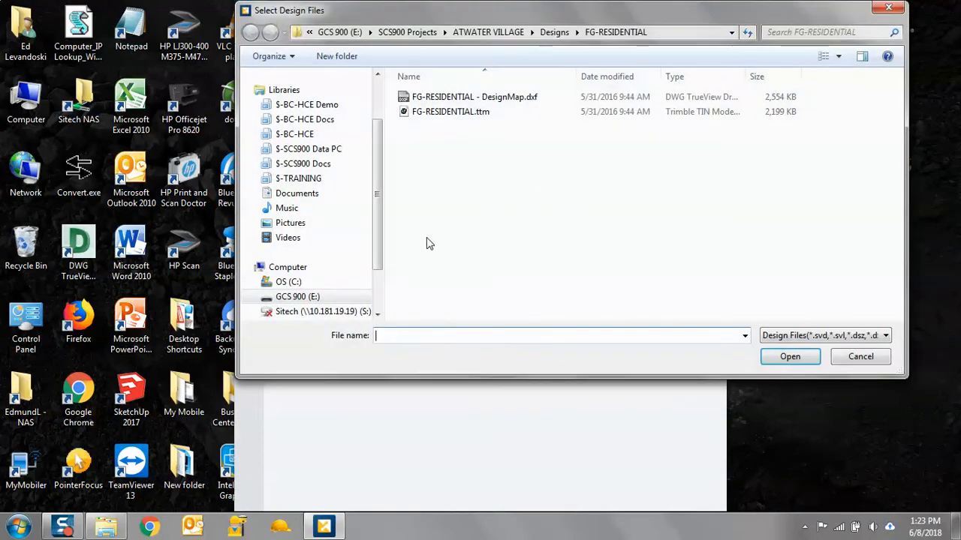
click(310, 297)
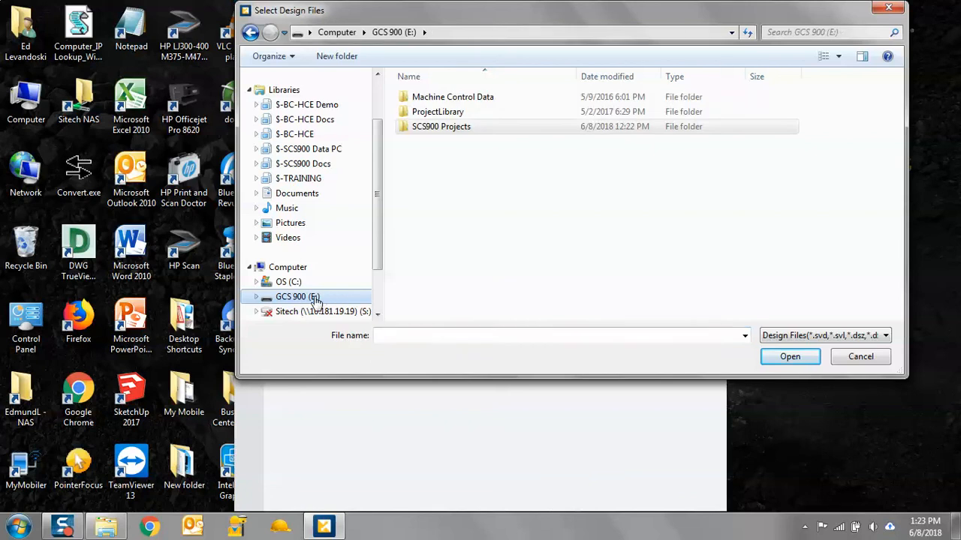
click(459, 131)
double_click(475, 131)
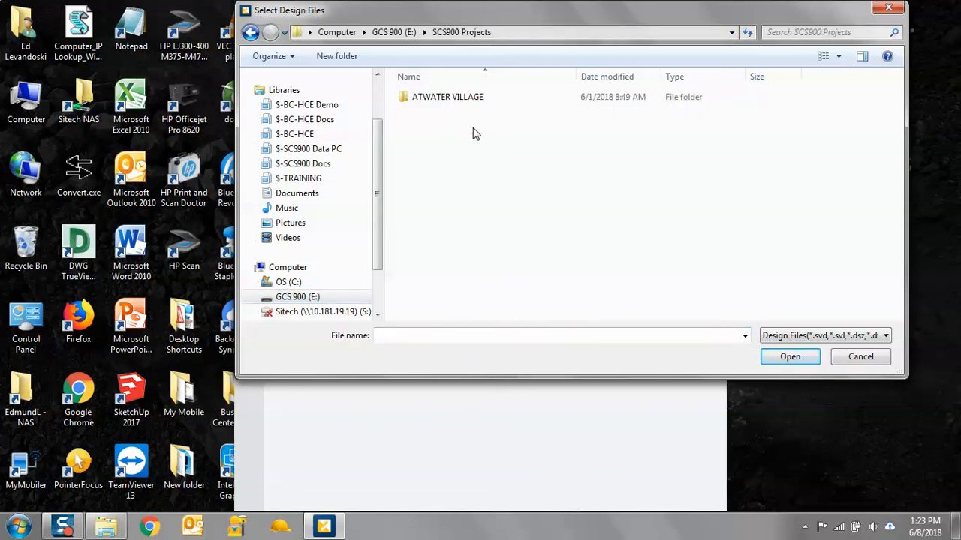
double_click(463, 99)
double_click(442, 100)
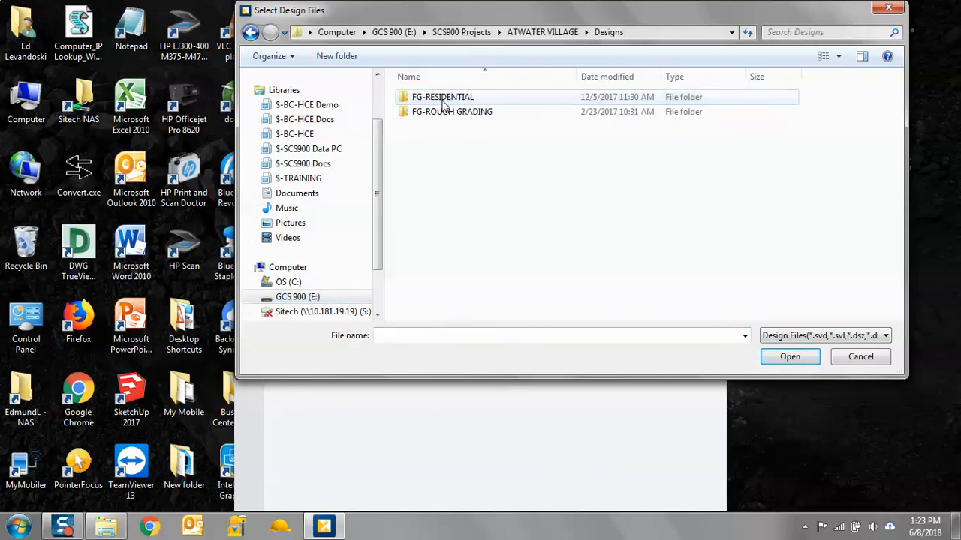
double_click(455, 98)
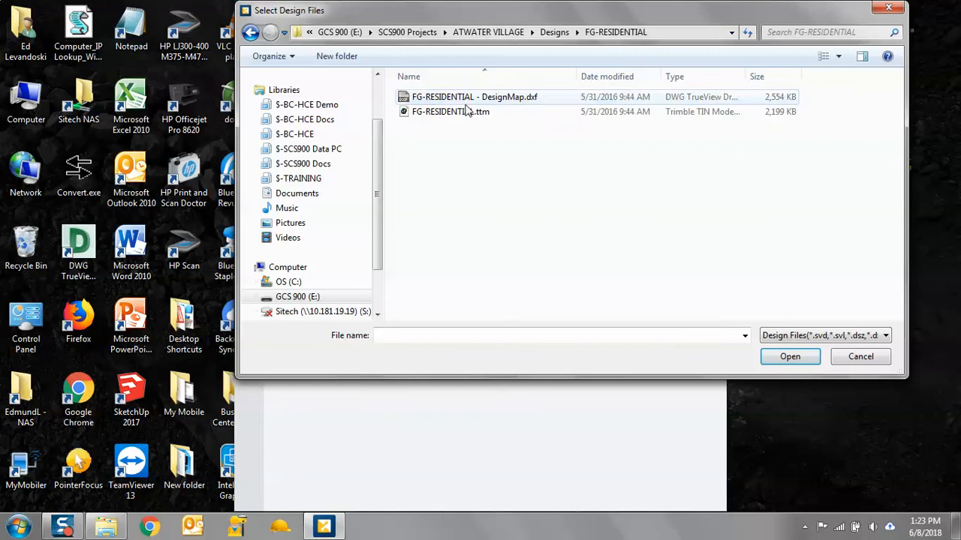
Add FG-RESIDENTIAL - DesignMap.dxf and FG-RESIDENTIAL.ttm as design files and include both in the conversion.
click(543, 104)
ctrl+click(478, 120)
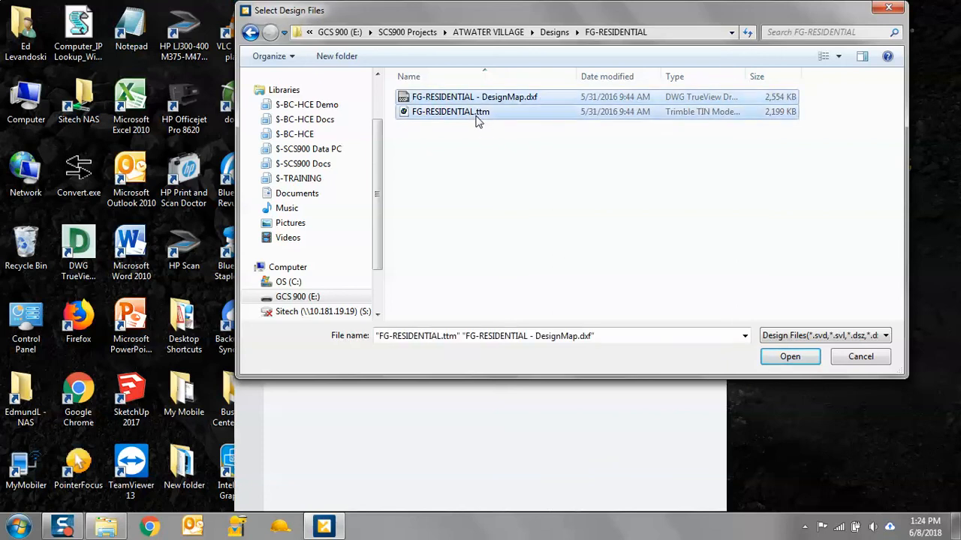
click(788, 357)
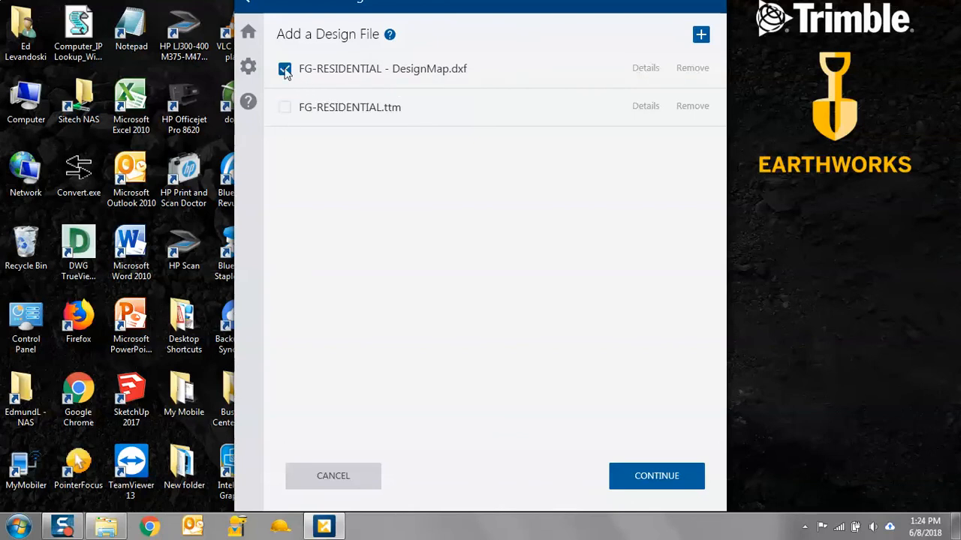
click(285, 108)
click(643, 478)
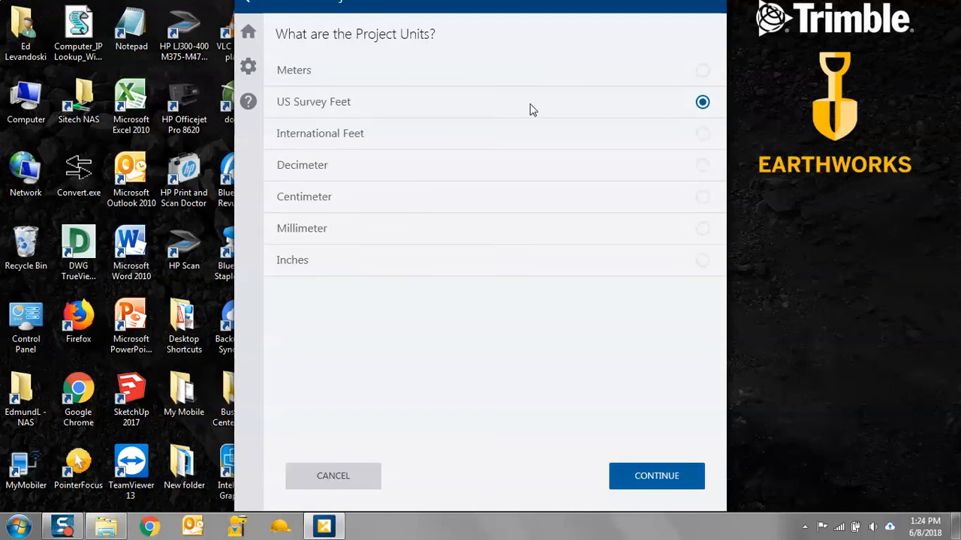
Accept US Survey Feet as the project units and choose GCS900 with GPS as the target system.
click(657, 476)
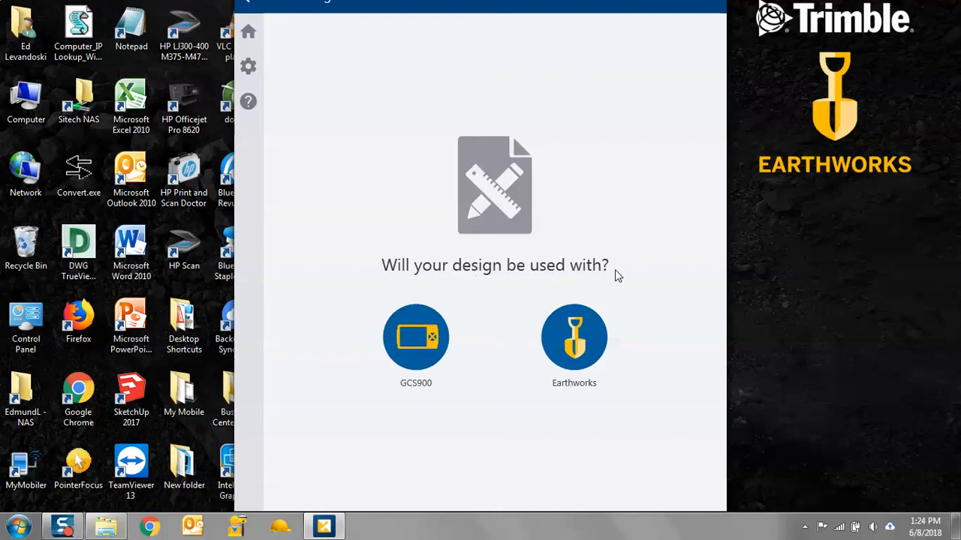
click(427, 343)
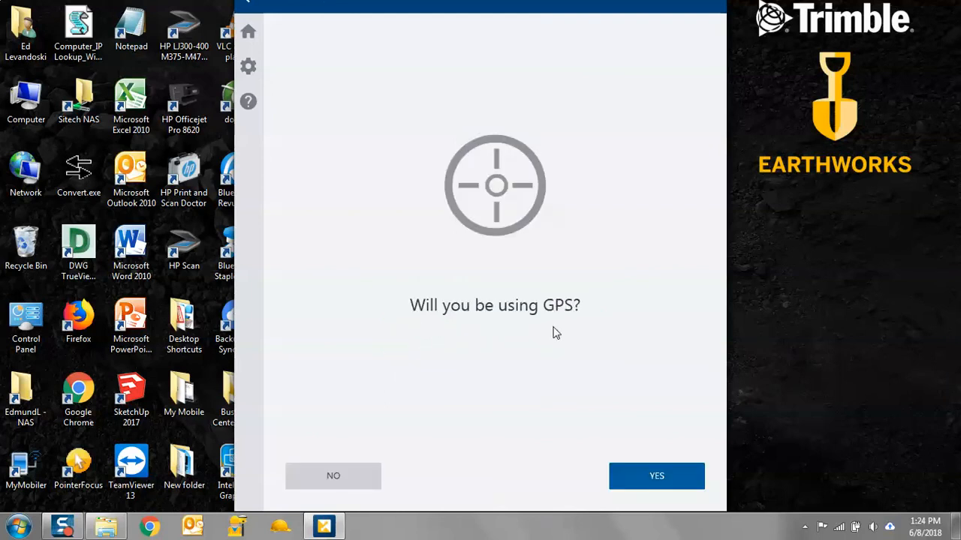
click(659, 479)
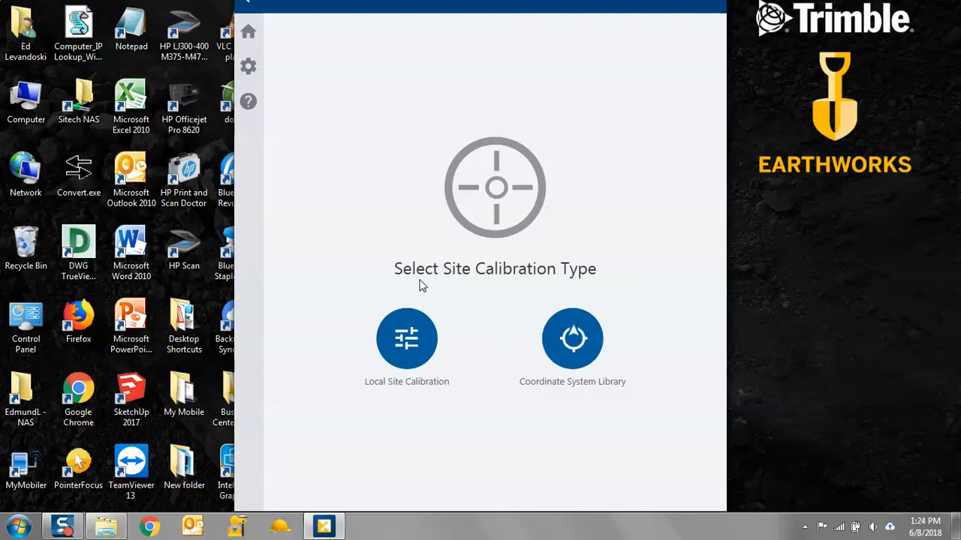
Use ATWATER.dc from the ATWATER VILLAGE folder as the local site calibration, without a geoid.
click(412, 356)
click(411, 356)
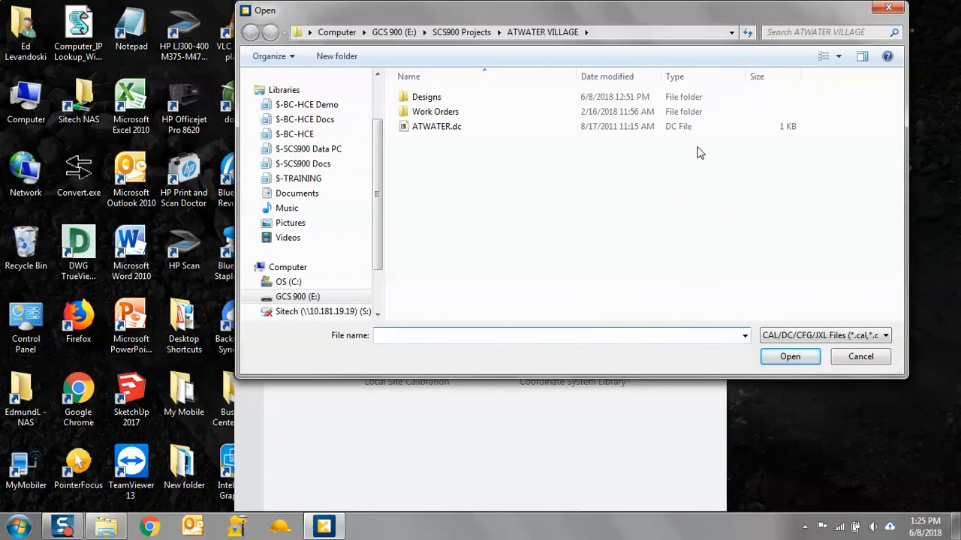
click(441, 134)
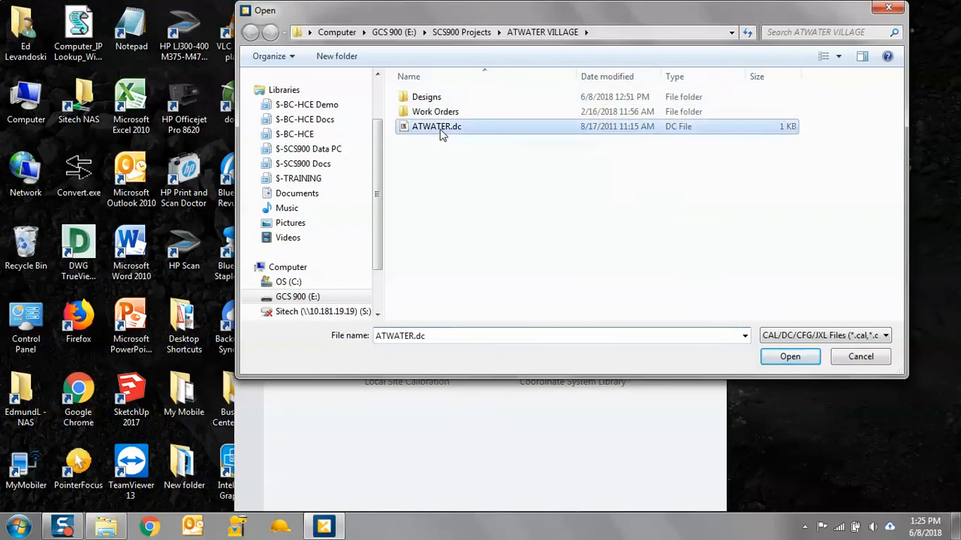
click(789, 357)
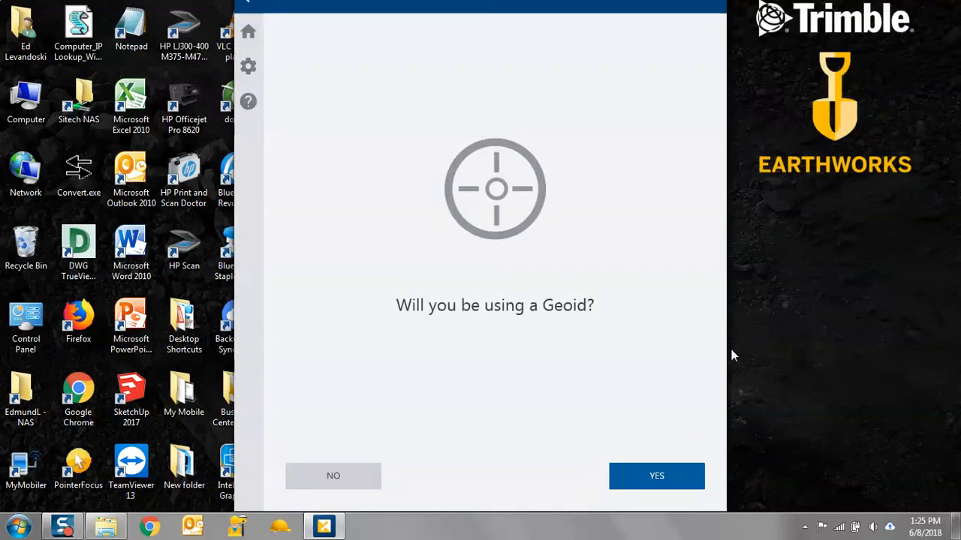
click(340, 484)
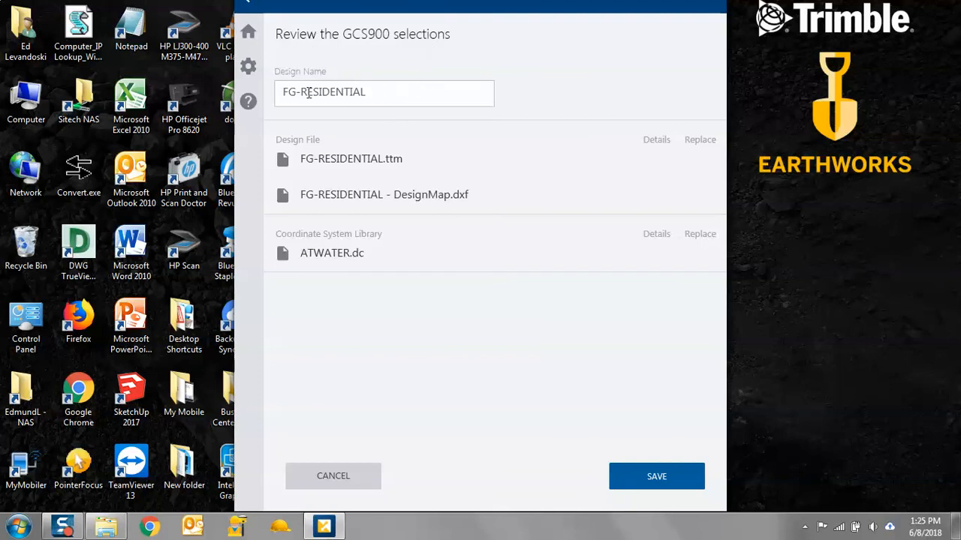
Save the FG-RESIDENTIAL design for GCS900, using the root of GCS 900 (E:) as the machine control data location.
drag(285, 93, 377, 91)
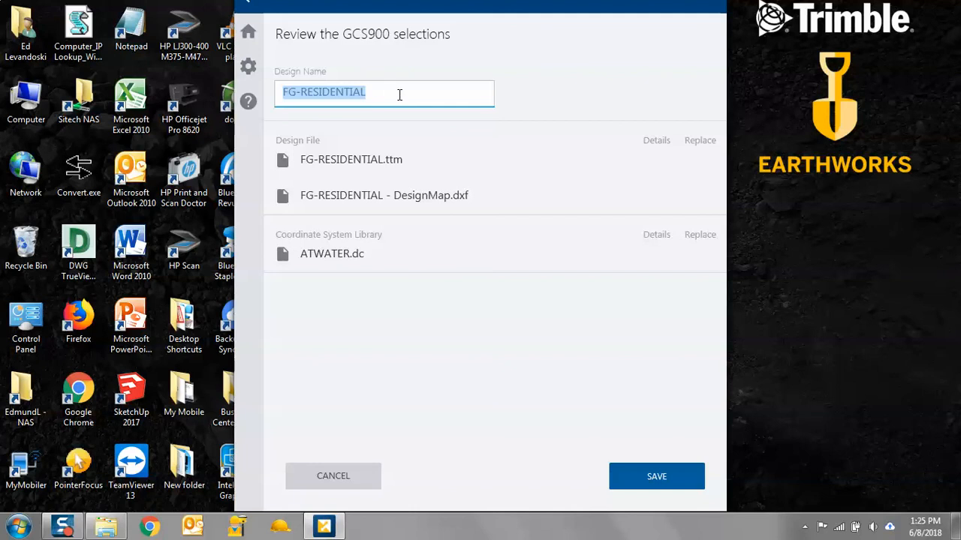
click(667, 481)
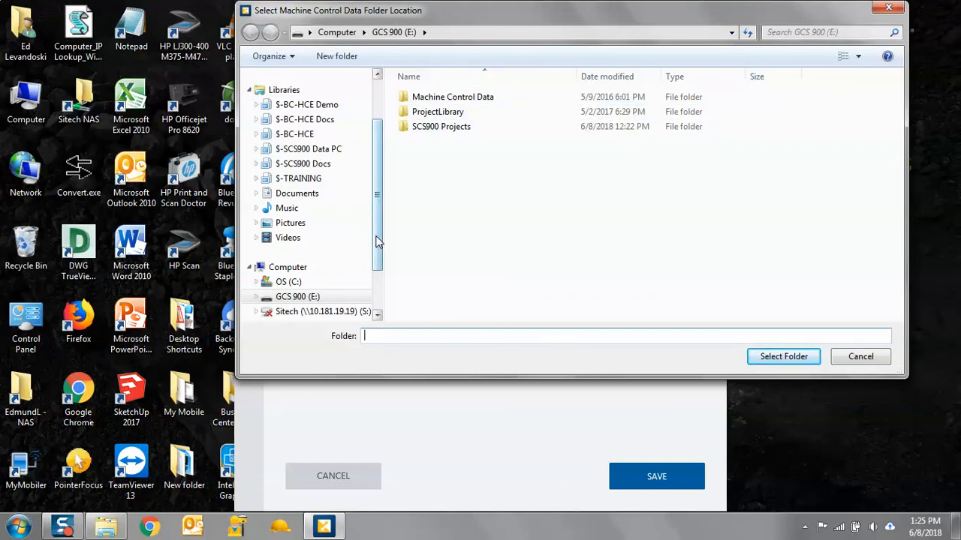
click(319, 300)
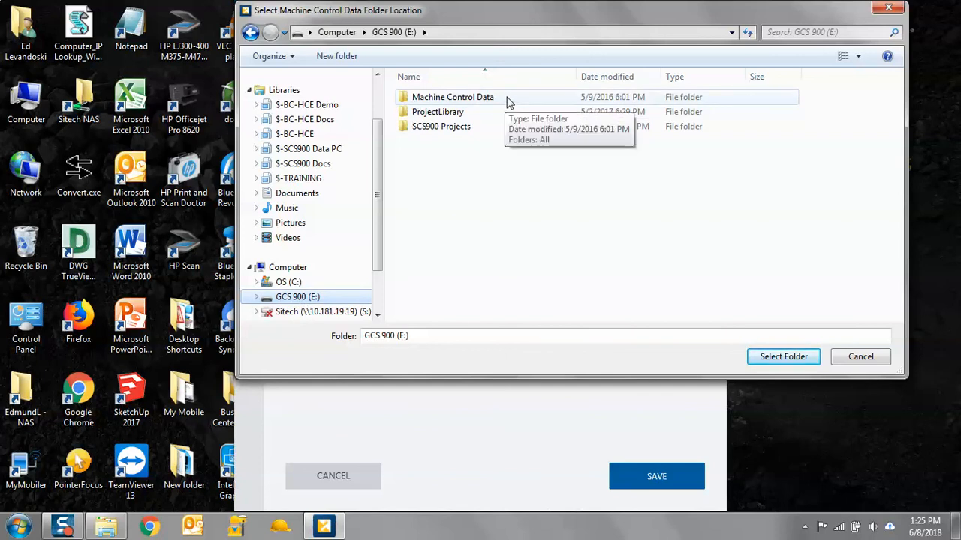
drag(429, 335, 355, 335)
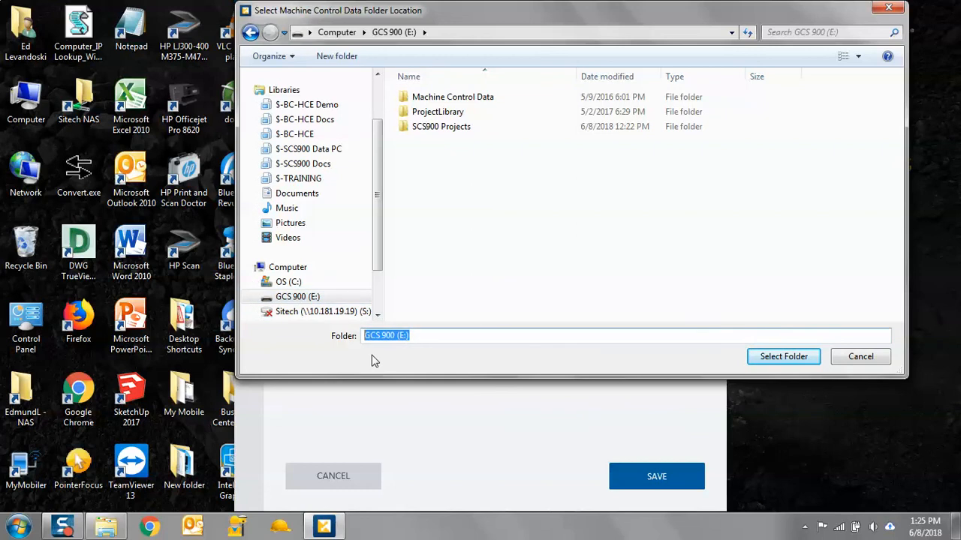
click(797, 360)
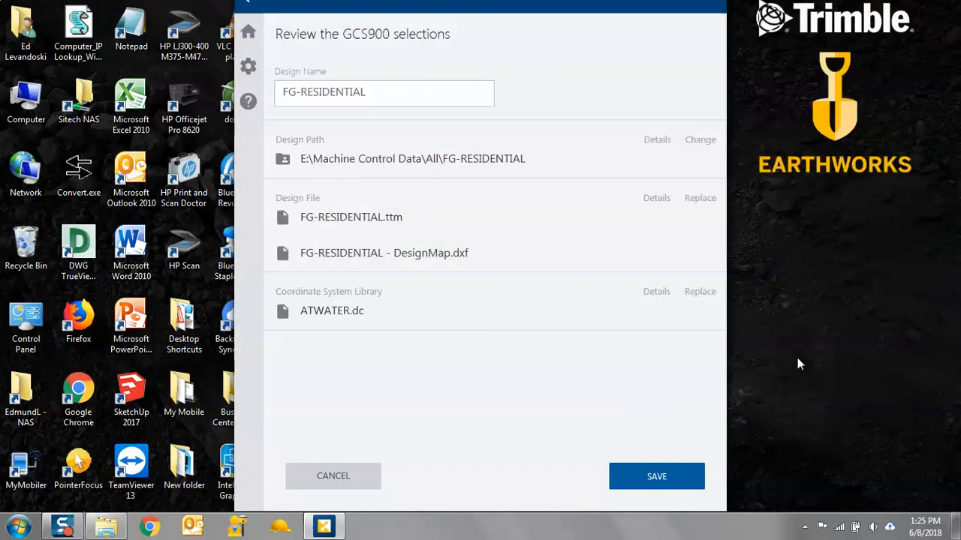
click(659, 479)
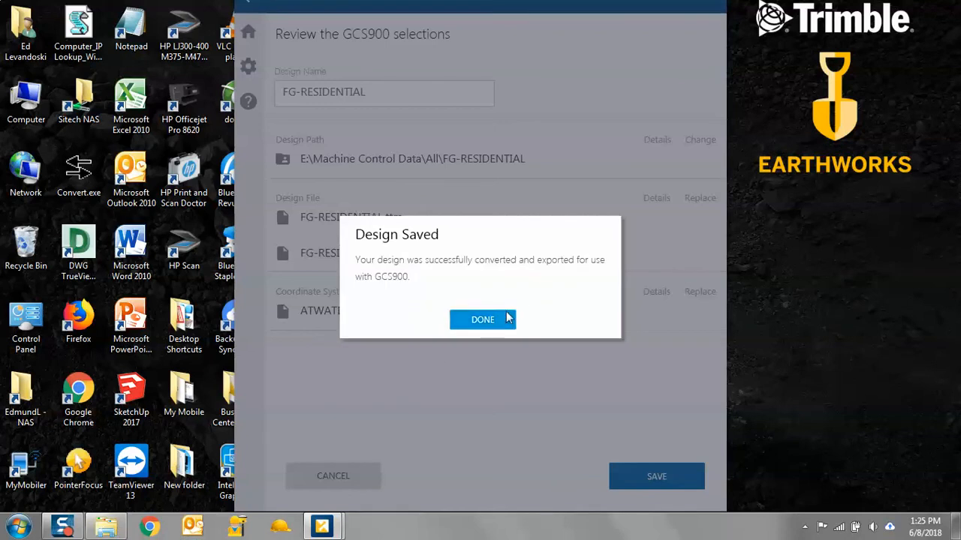
click(491, 324)
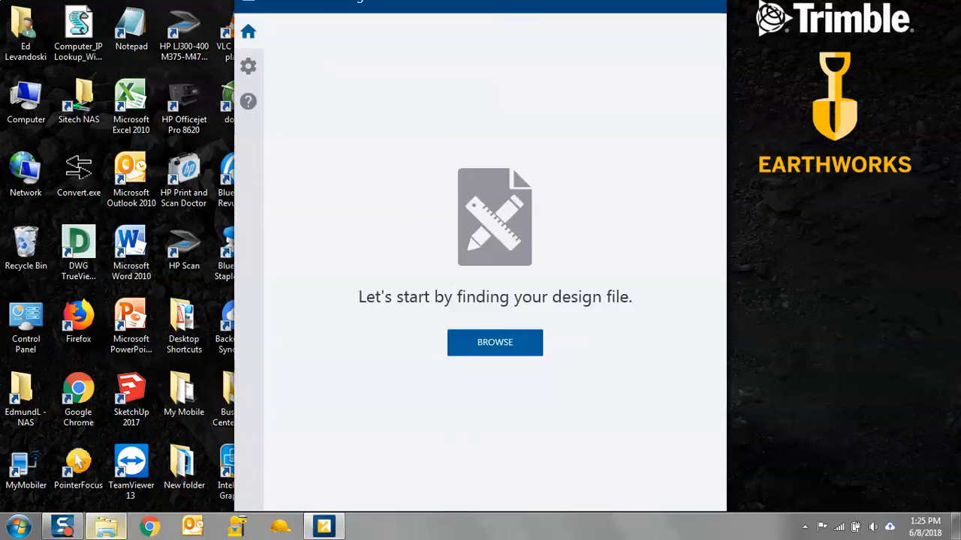
Examine the exported design map, surface and calibration files in Machine Control Data > All > FG-RESIDENTIAL on GCS 900 (E:).
click(106, 530)
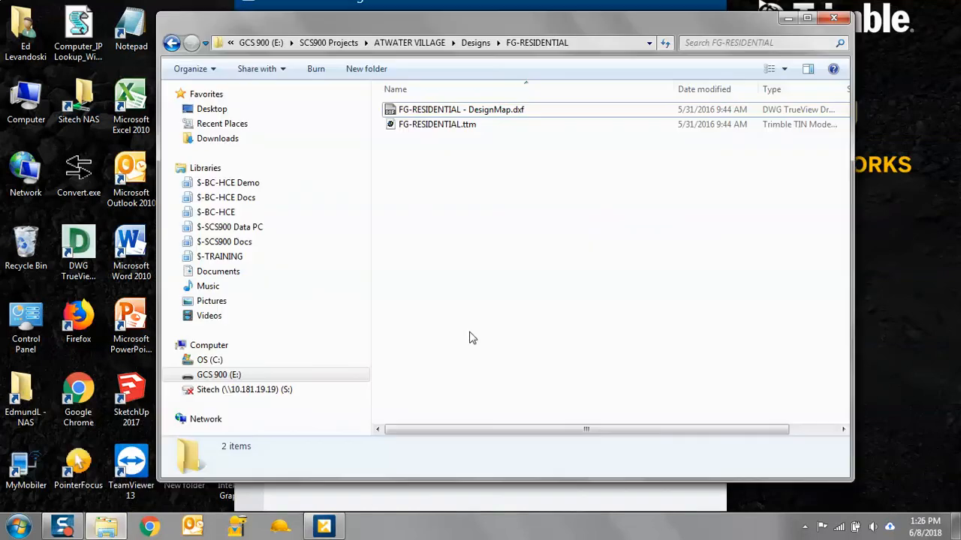
click(219, 375)
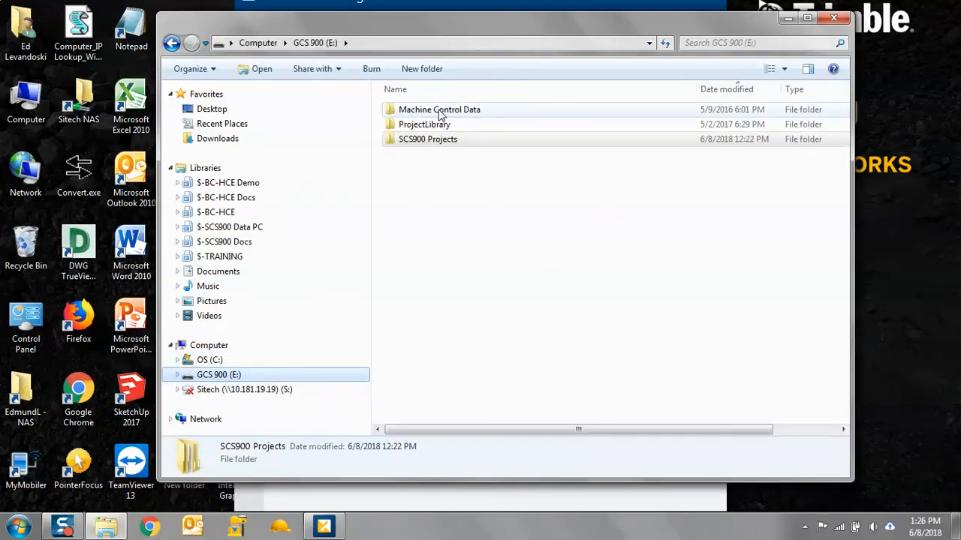
double_click(474, 112)
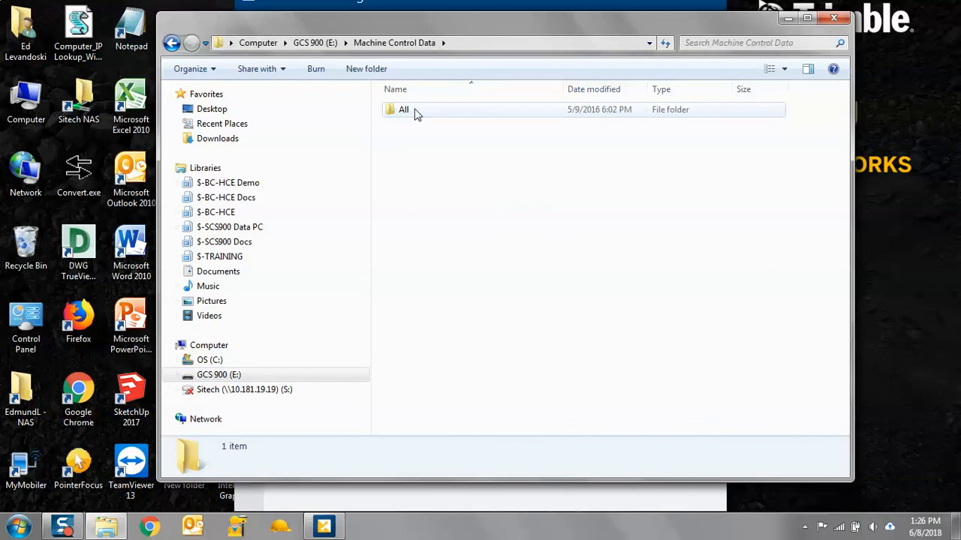
double_click(409, 111)
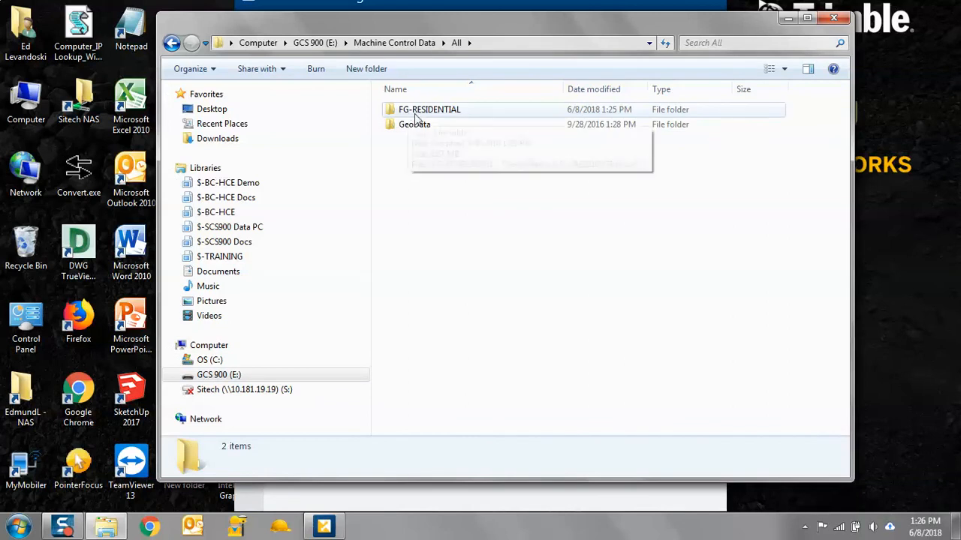
double_click(476, 111)
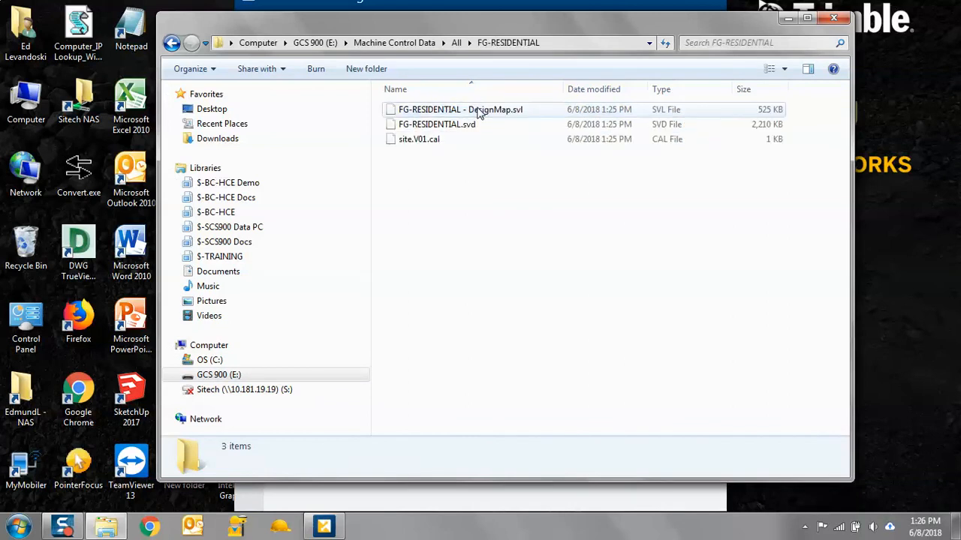
click(546, 111)
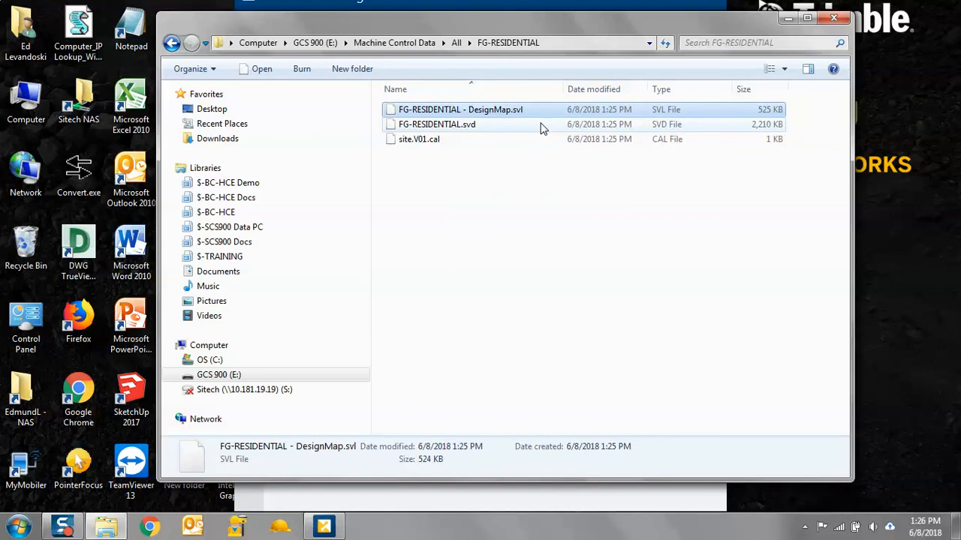
click(543, 126)
click(533, 142)
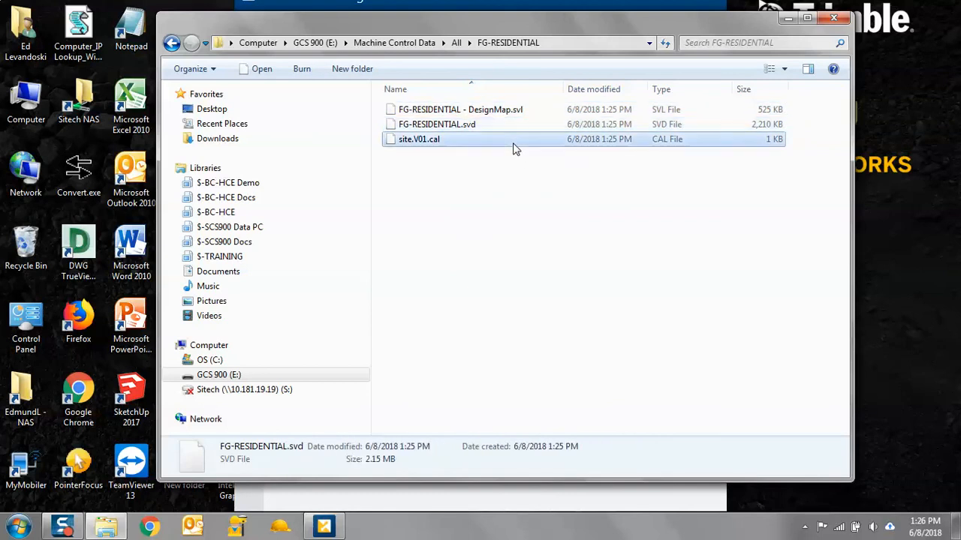